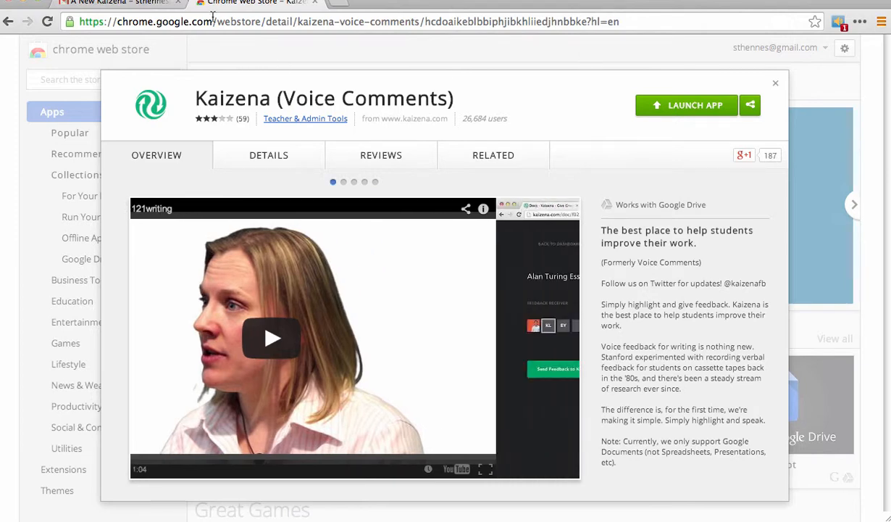
# - Return to the kaizena search results and open the Chrome Web Store listing for Kaizena (Voice Comments)
pyautogui.click(8, 23)
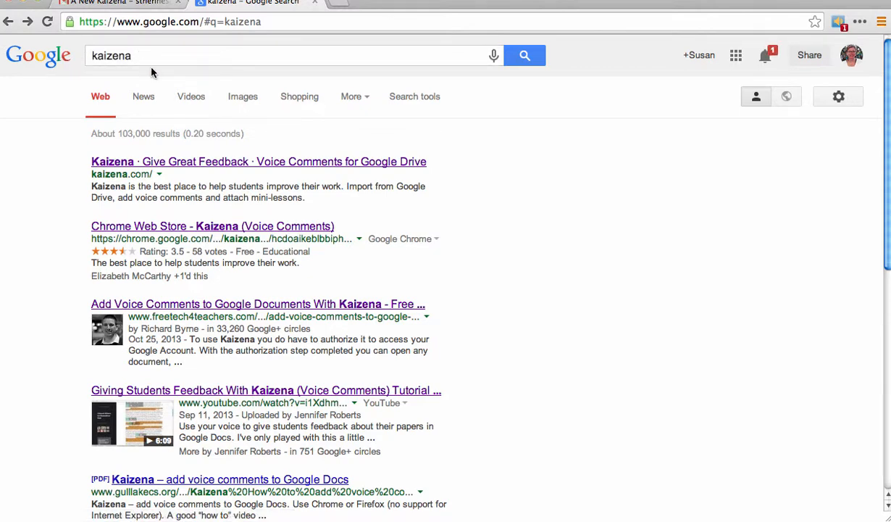
pyautogui.click(162, 228)
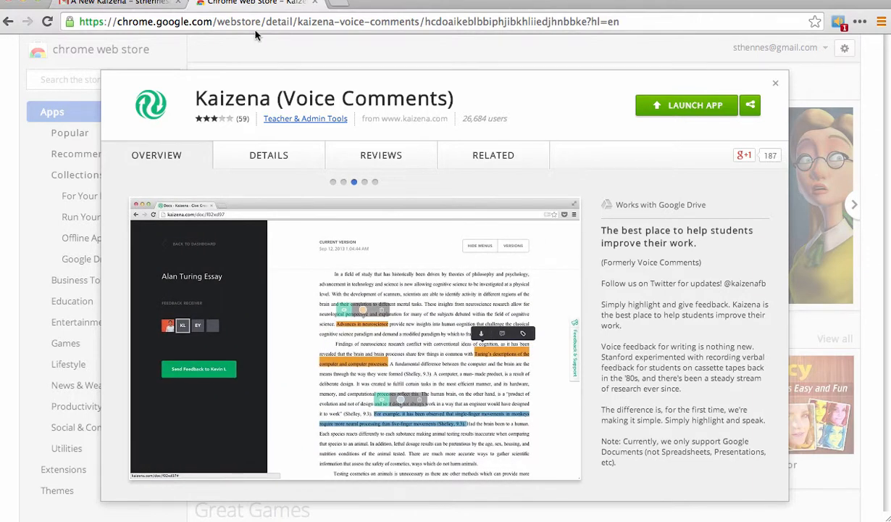
# - Switch to Gmail and open Google Drive from there
pyautogui.click(131, 5)
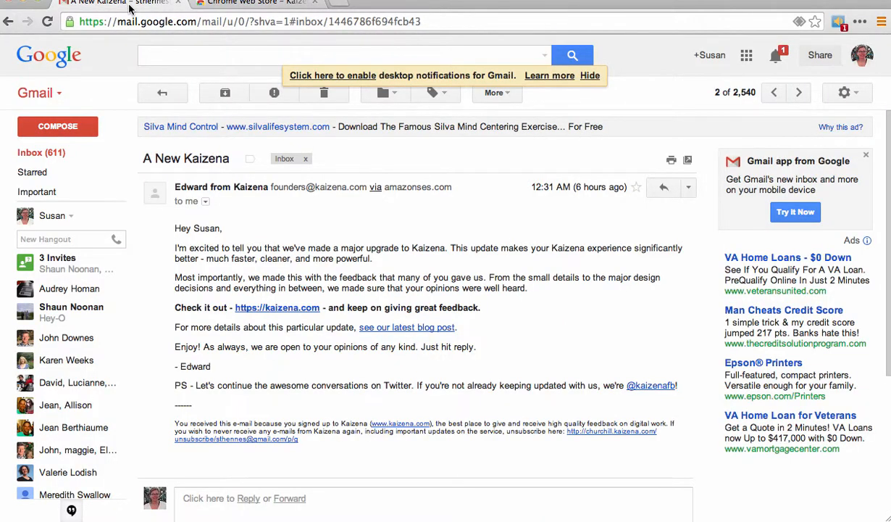
pyautogui.click(746, 58)
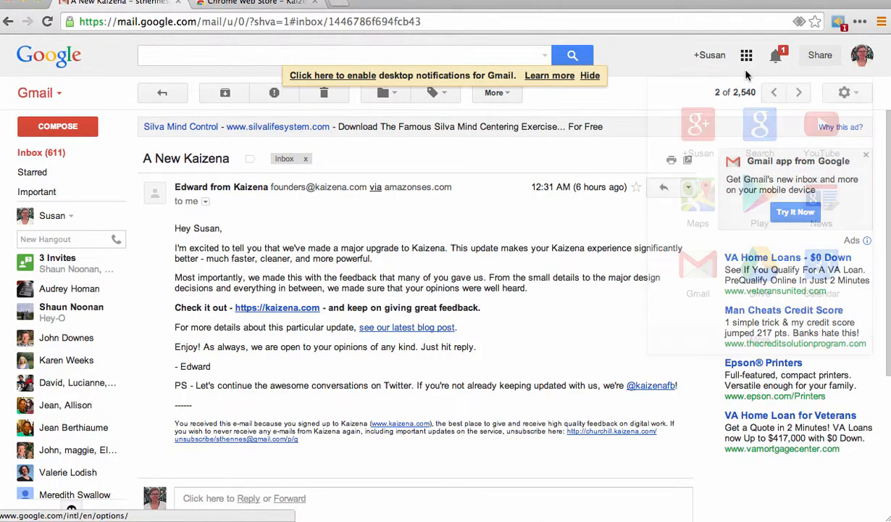
pyautogui.click(761, 279)
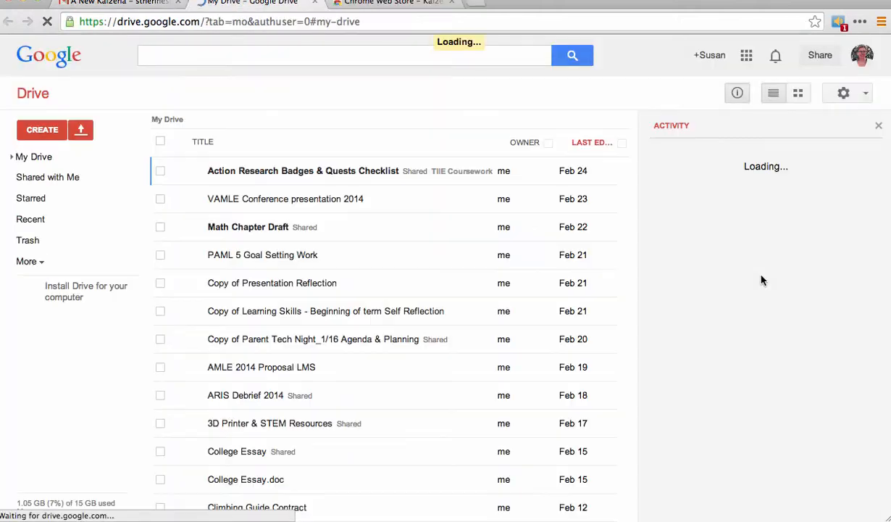
# - Find the document "My 7 wonders of summer" by searching Drive for "my 7", open it and review its comments
pyautogui.click(218, 54)
pyautogui.write('wond')
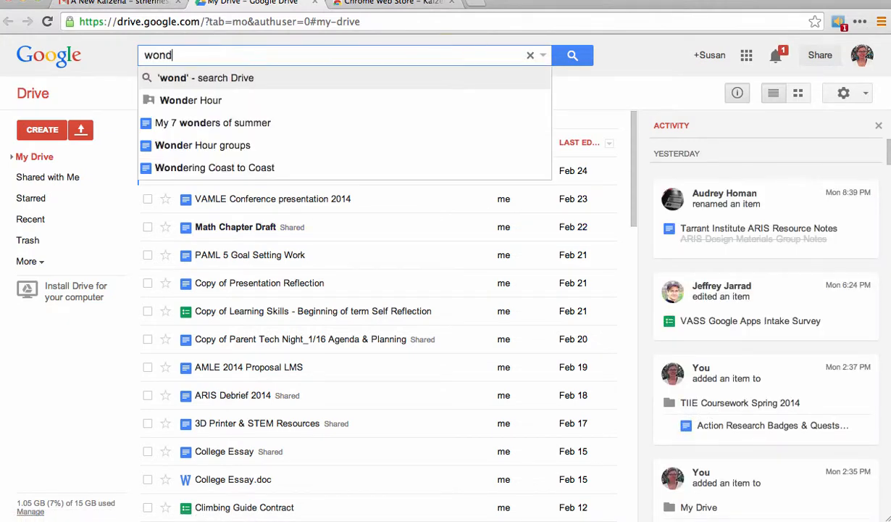
pyautogui.press('BackSpace')
pyautogui.press('BackSpace')
pyautogui.press('BackSpace')
pyautogui.press('BackSpace')
pyautogui.write('my')
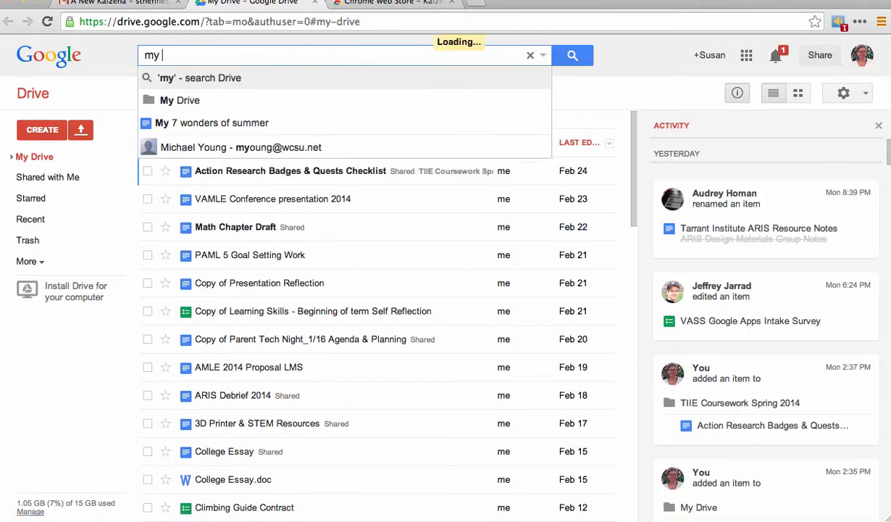
pyautogui.write(' 7')
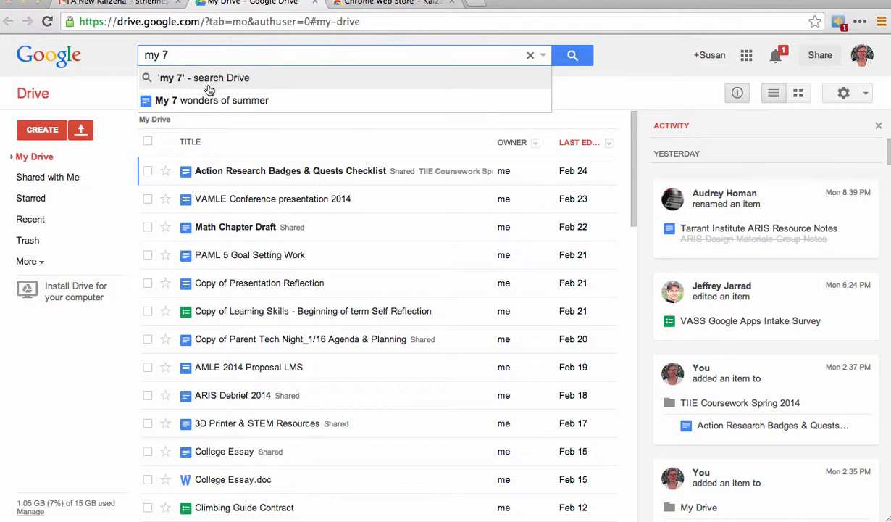
pyautogui.click(208, 104)
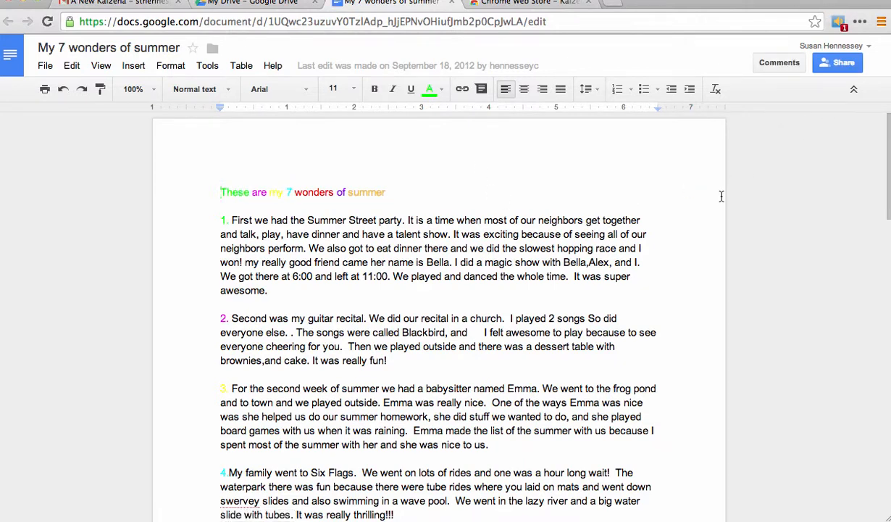
pyautogui.click(792, 67)
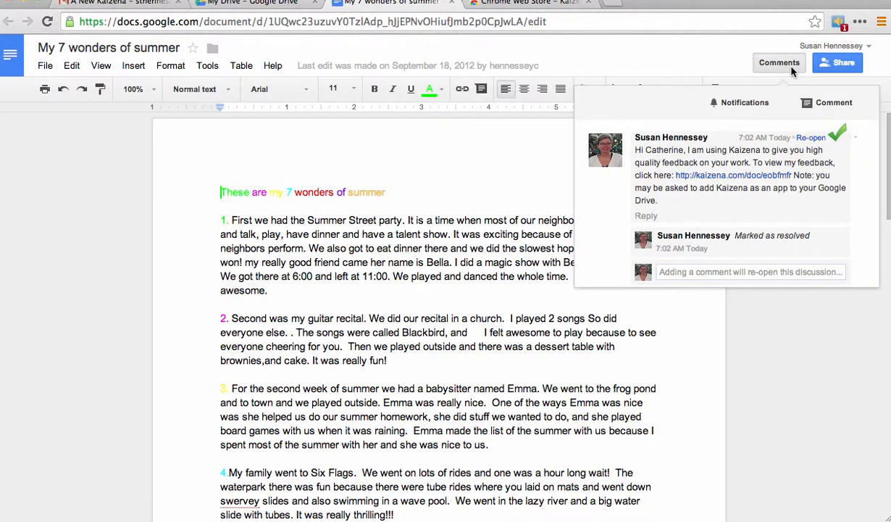
pyautogui.click(791, 66)
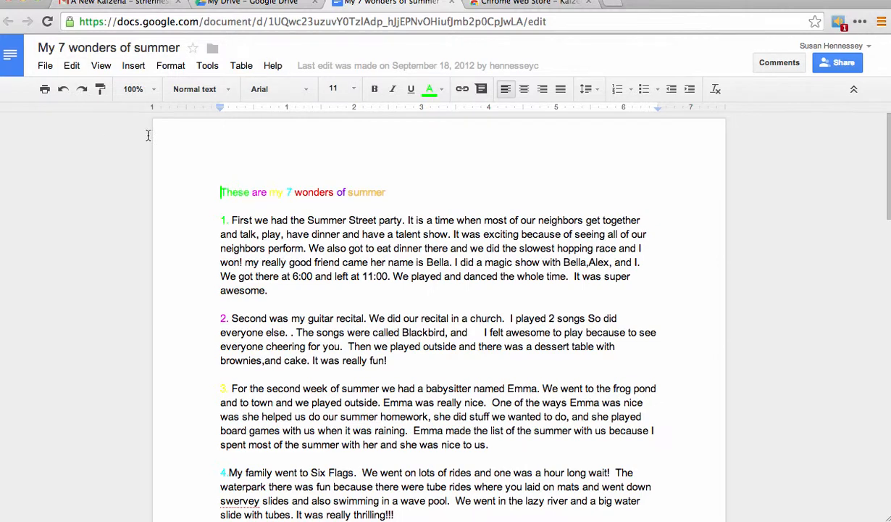
# - Go back to Google Drive and run a full search for "my 7"
pyautogui.click(278, 6)
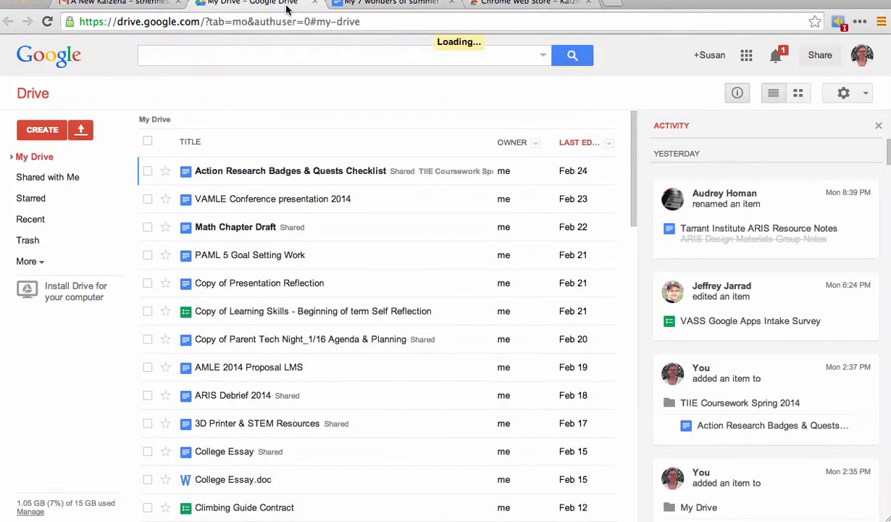
pyautogui.click(203, 58)
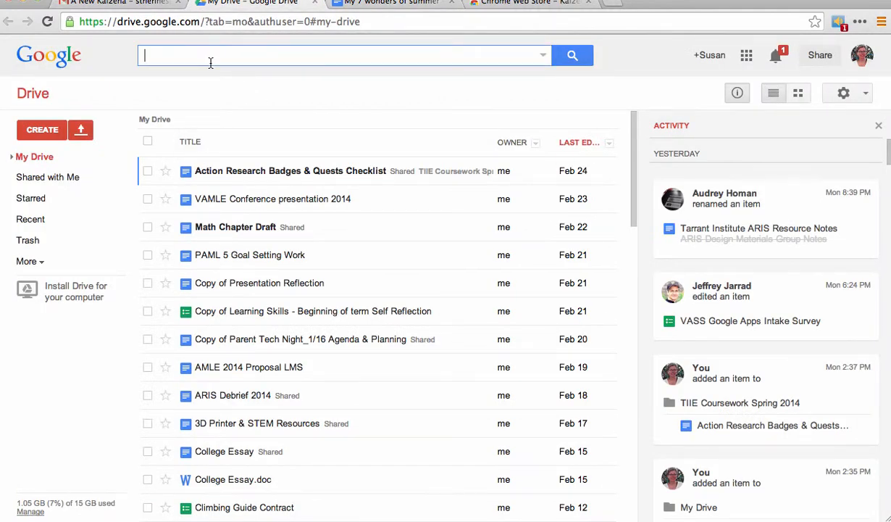
pyautogui.write('my')
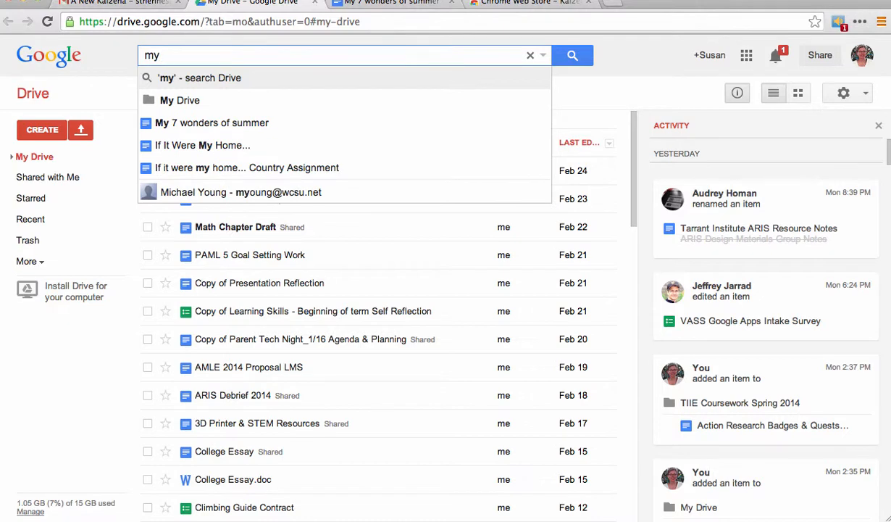
pyautogui.write(' 7')
pyautogui.click(232, 78)
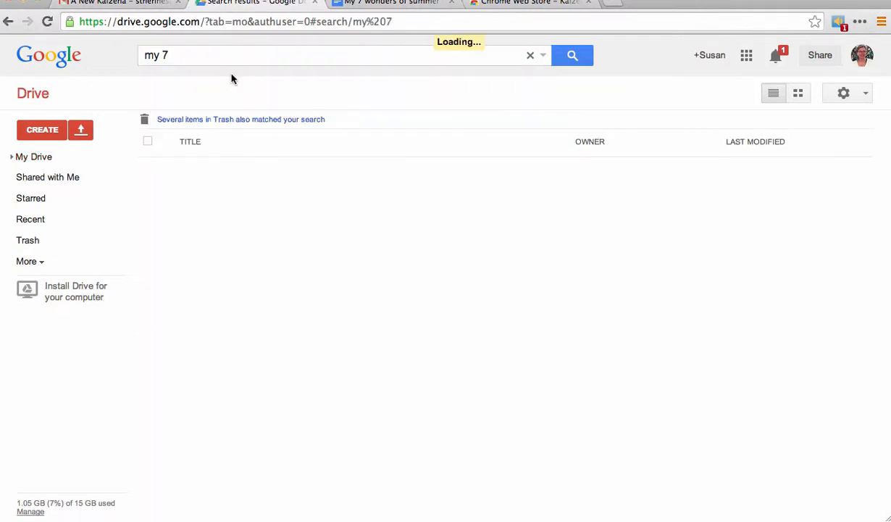
# - Open "My 7 wonders of summer" from the search results with Kaizena and compare it with the original Google Docs document
pyautogui.click(210, 57)
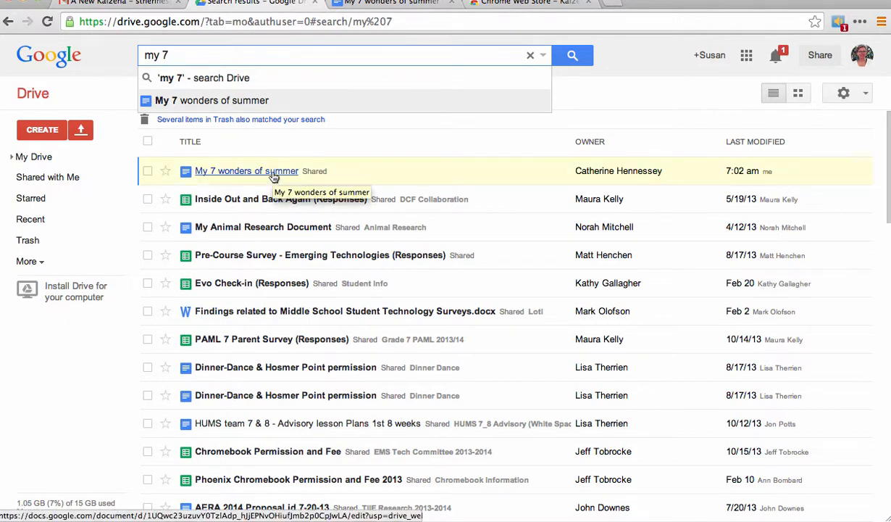
pyautogui.click(148, 172)
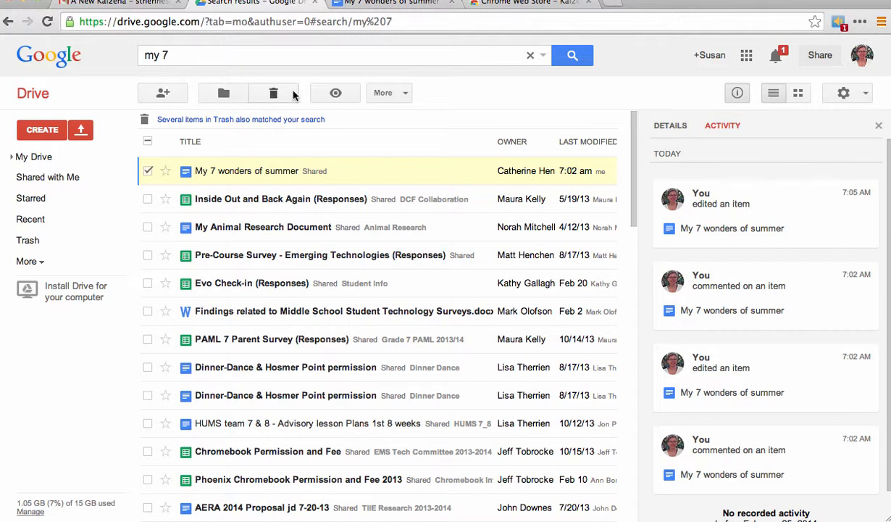
pyautogui.click(397, 92)
pyautogui.moveTo(413, 167)
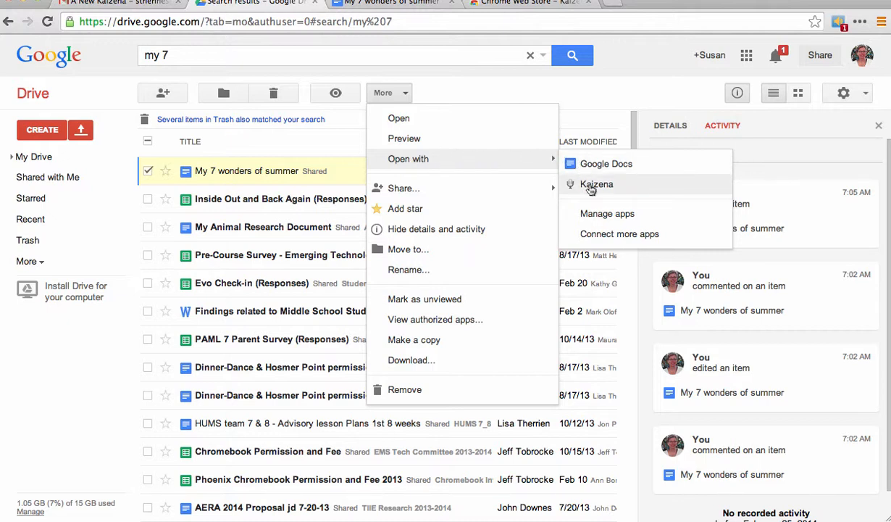
pyautogui.click(593, 185)
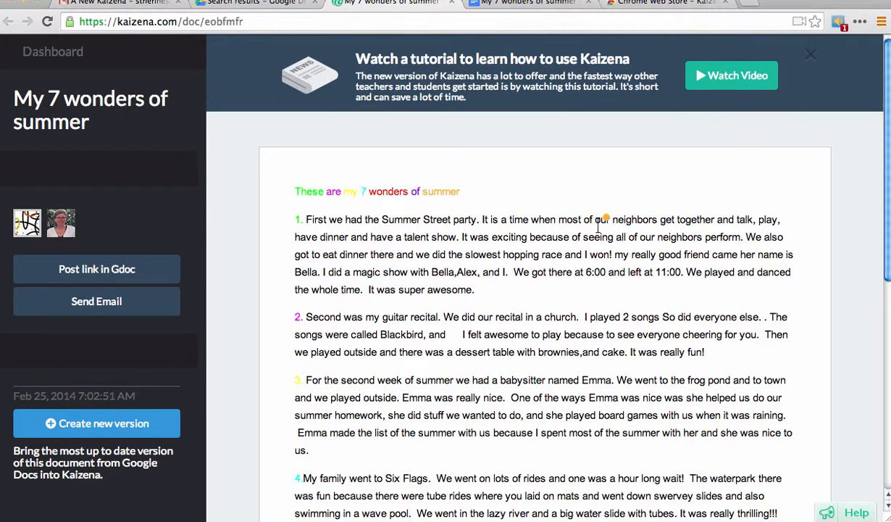
pyautogui.click(548, 8)
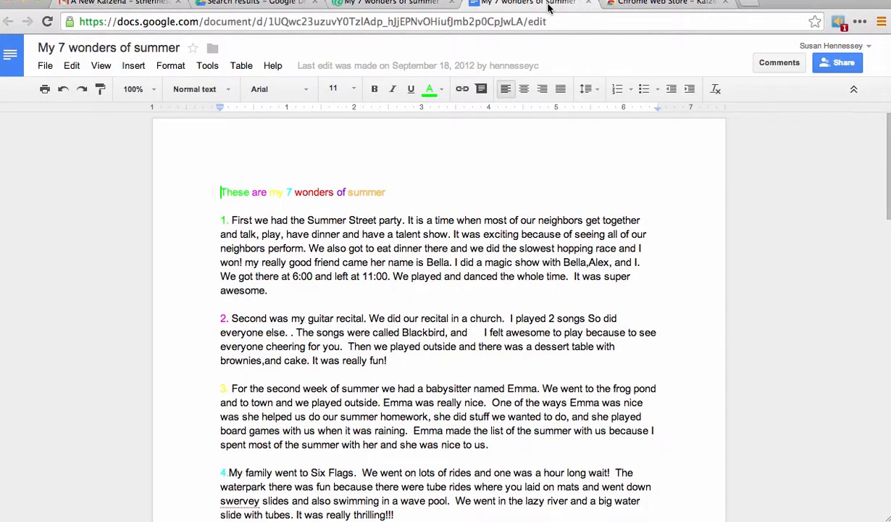
pyautogui.click(427, 5)
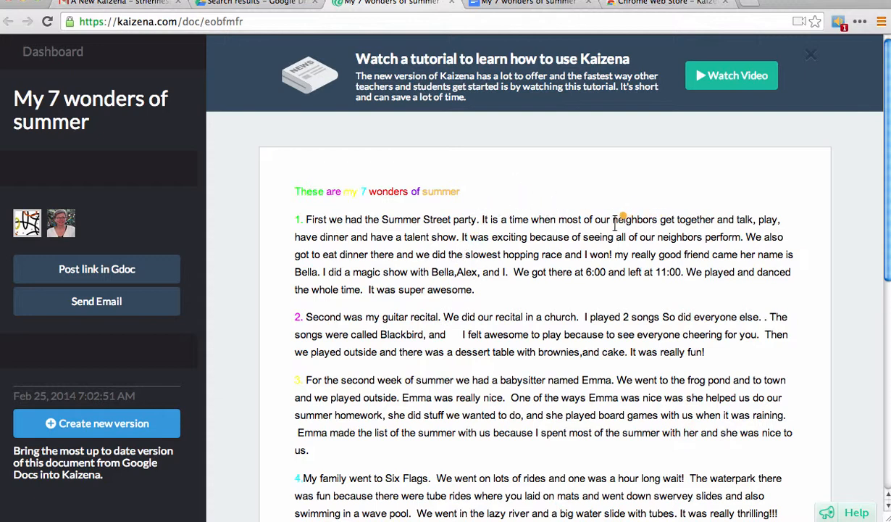
# - Highlight "neighbors get together and talk" in paragraph 1 and record a voice comment of about 13 seconds on it
pyautogui.moveTo(614, 224); pyautogui.dragTo(755, 223)
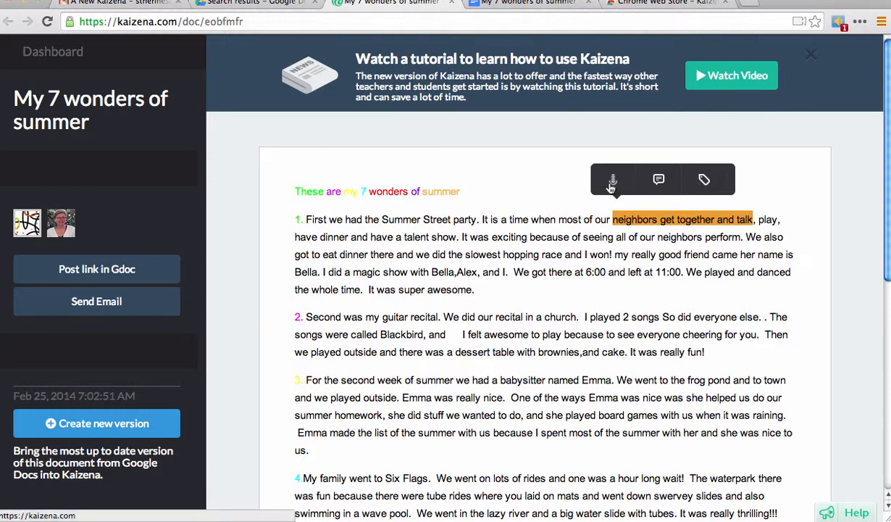
pyautogui.click(612, 181)
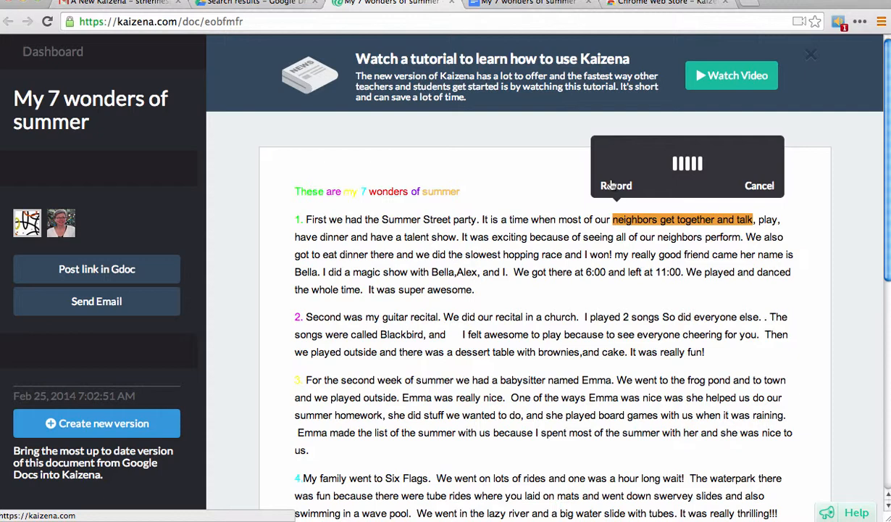
pyautogui.click(616, 186)
pyautogui.click(763, 186)
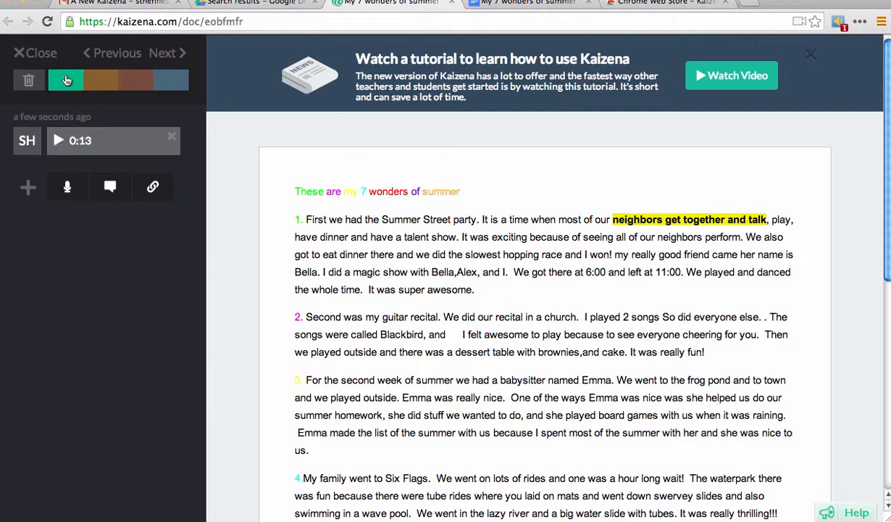
# - Try red and blue for the "neighbors get together and talk" highlight, and settle on green
pyautogui.click(136, 86)
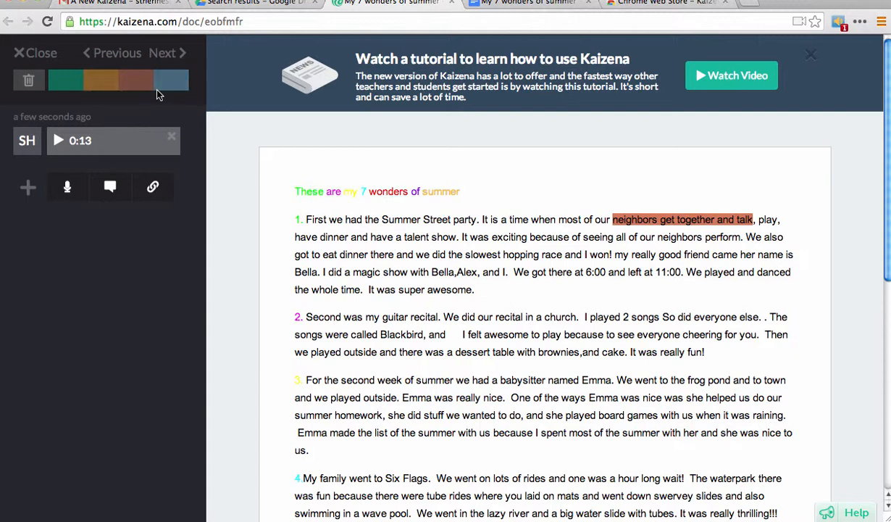
pyautogui.click(171, 83)
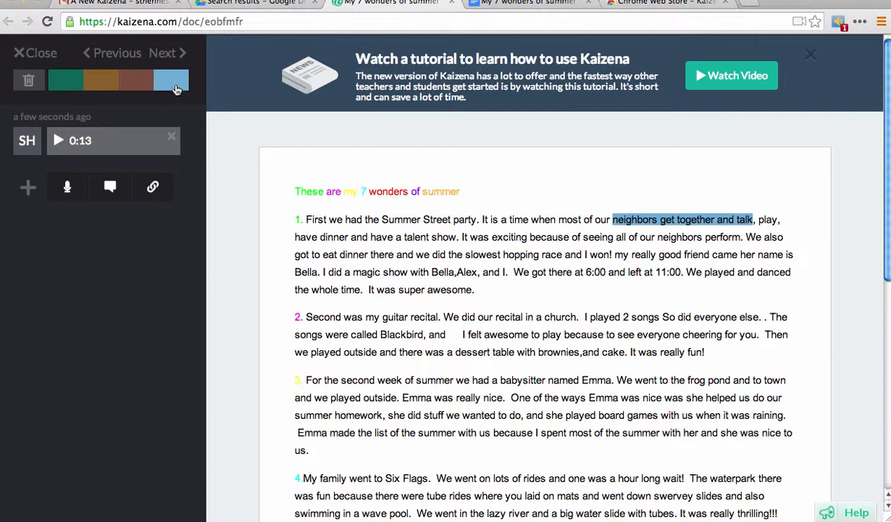
pyautogui.click(65, 80)
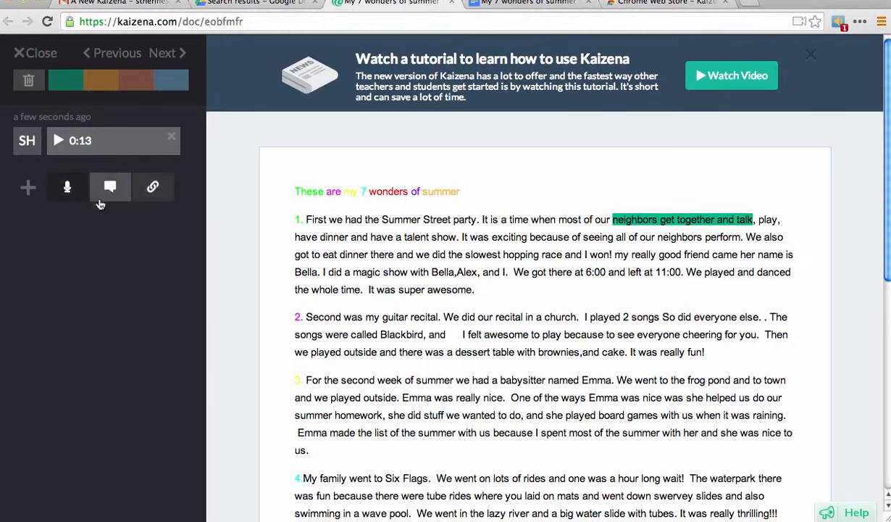
# - Attach the saved resource "Schoolhouse Rock Adjectives" to the "neighbors get together and talk" highlight
pyautogui.click(154, 188)
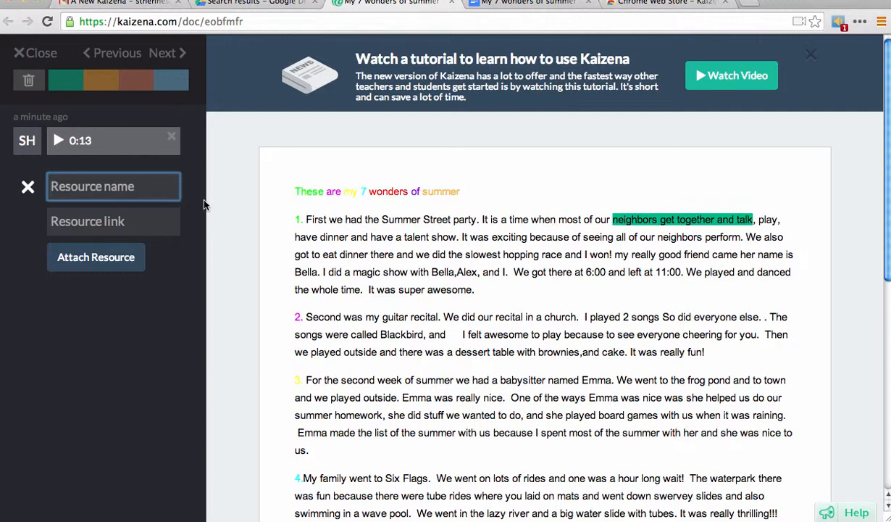
pyautogui.click(122, 220)
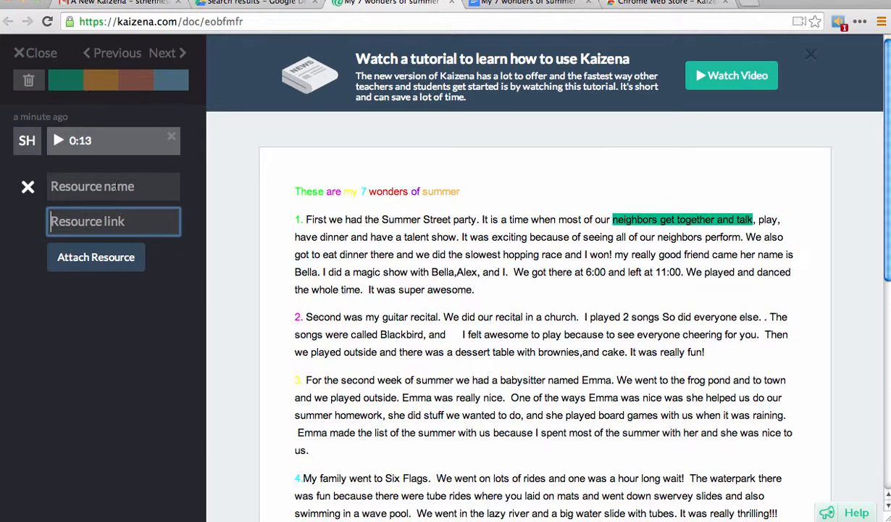
pyautogui.click(114, 186)
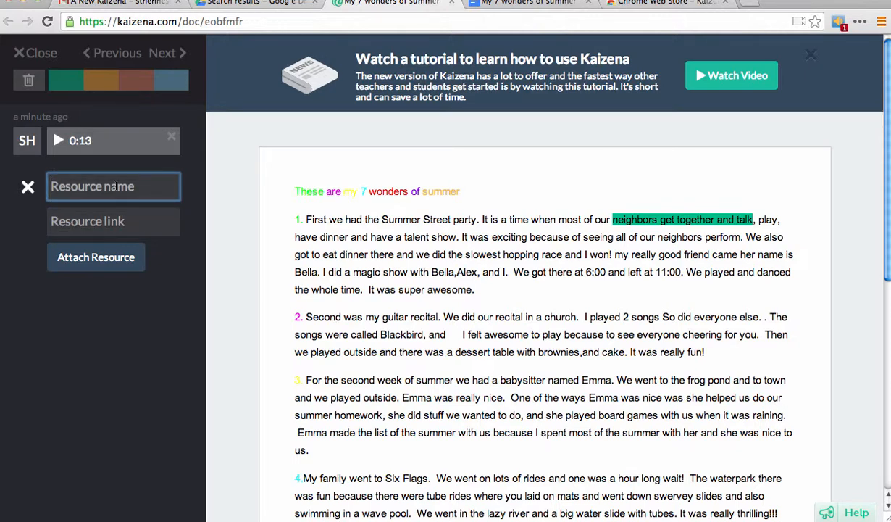
pyautogui.write('a')
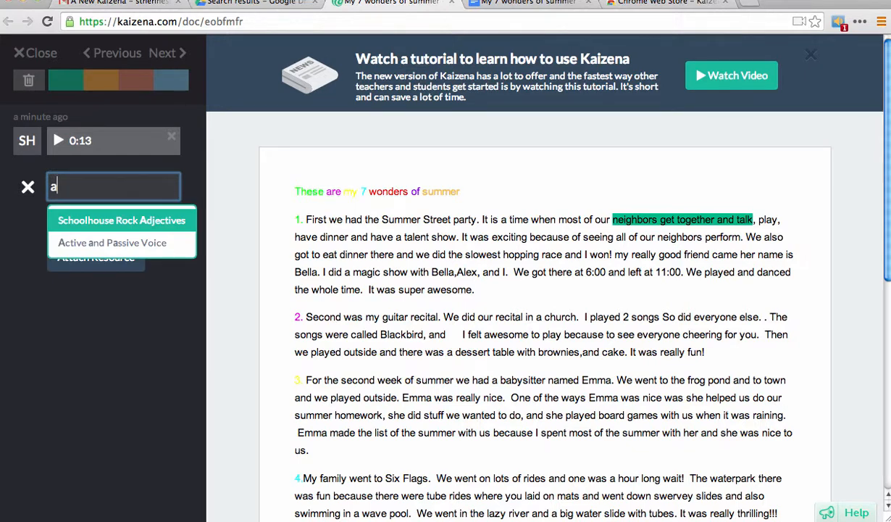
pyautogui.click(130, 220)
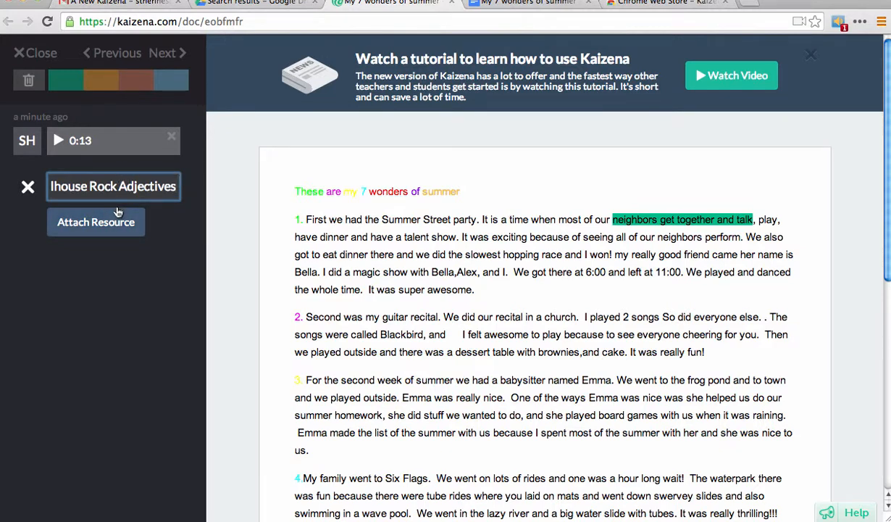
pyautogui.click(93, 222)
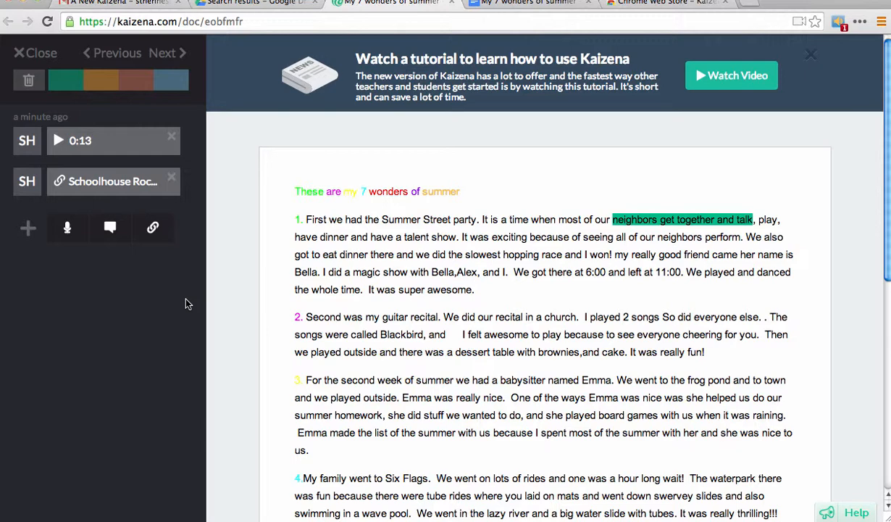
# - Highlight "We went on lots of rides" in paragraph 4 and record a voice comment of about 13 seconds on it
pyautogui.scroll(-3, 388, 279)
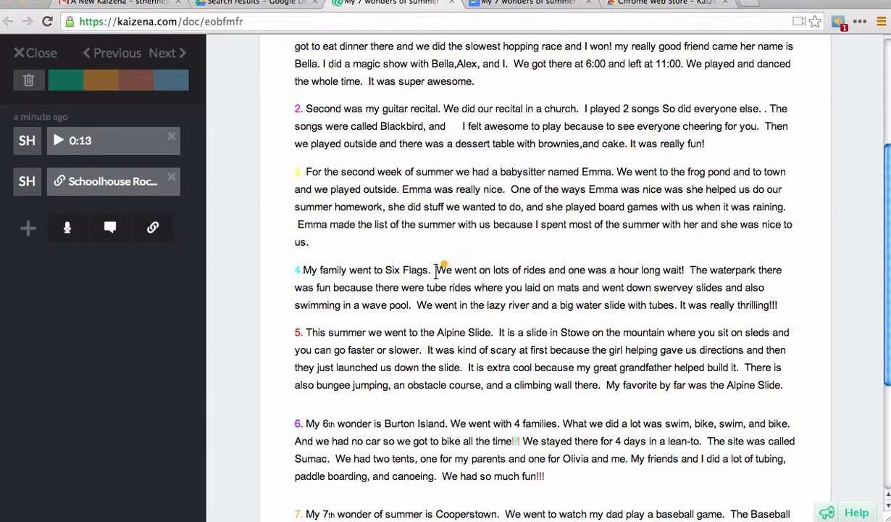
pyautogui.moveTo(435, 269); pyautogui.dragTo(550, 274)
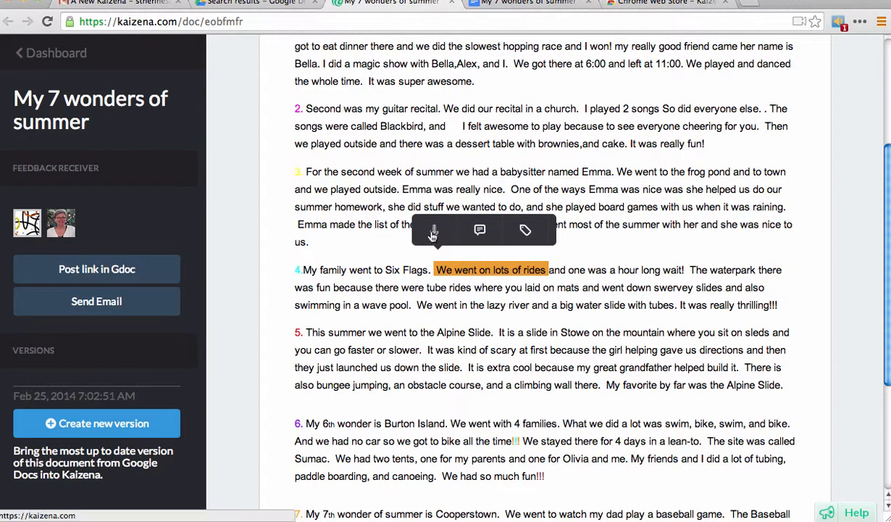
pyautogui.click(433, 233)
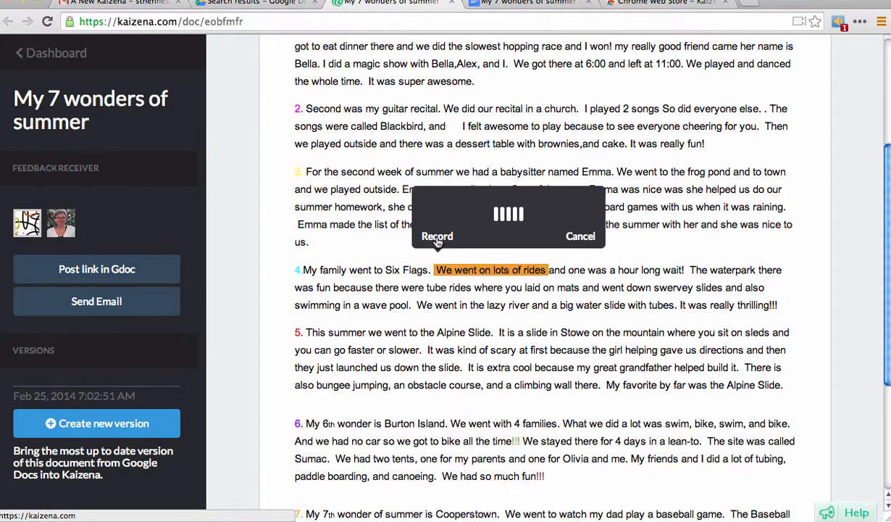
pyautogui.click(434, 238)
pyautogui.click(586, 238)
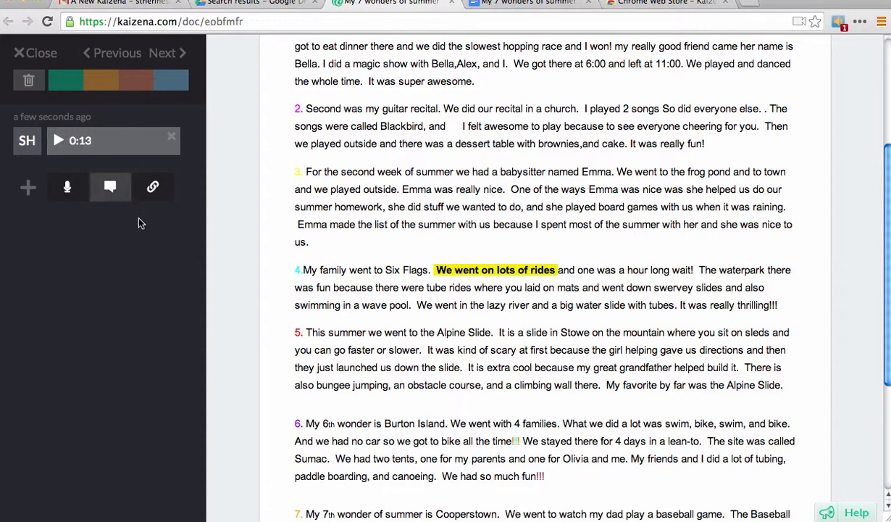
# - Attach the saved resource "Schoolhouse Rock Adjectives" to the "We went on lots of rides" highlight and close its feedback
pyautogui.click(153, 189)
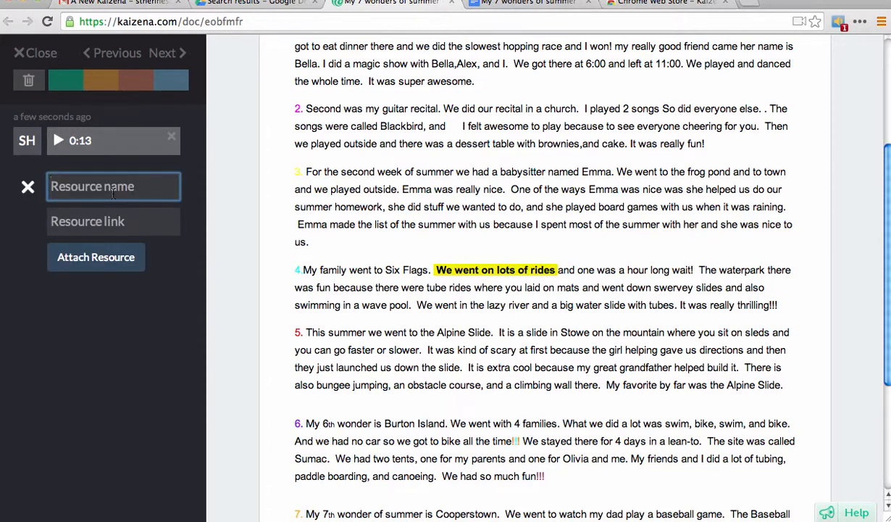
pyautogui.write('s')
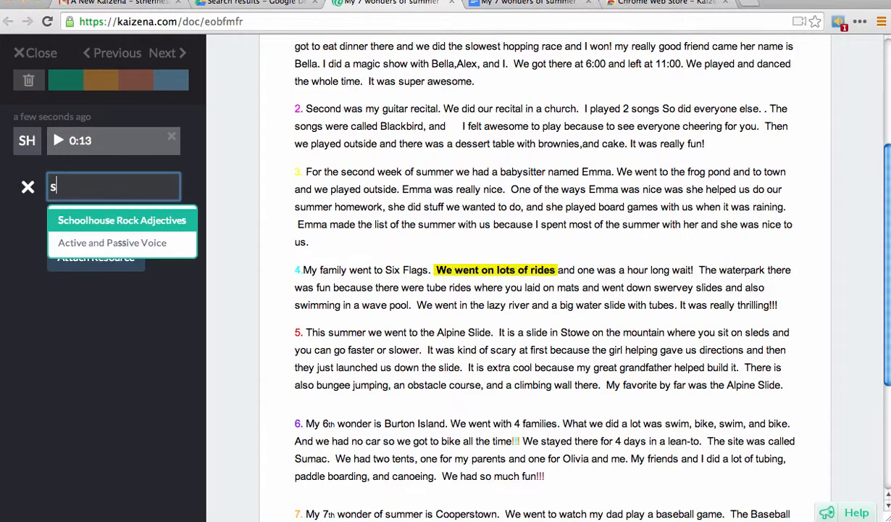
pyautogui.click(114, 206)
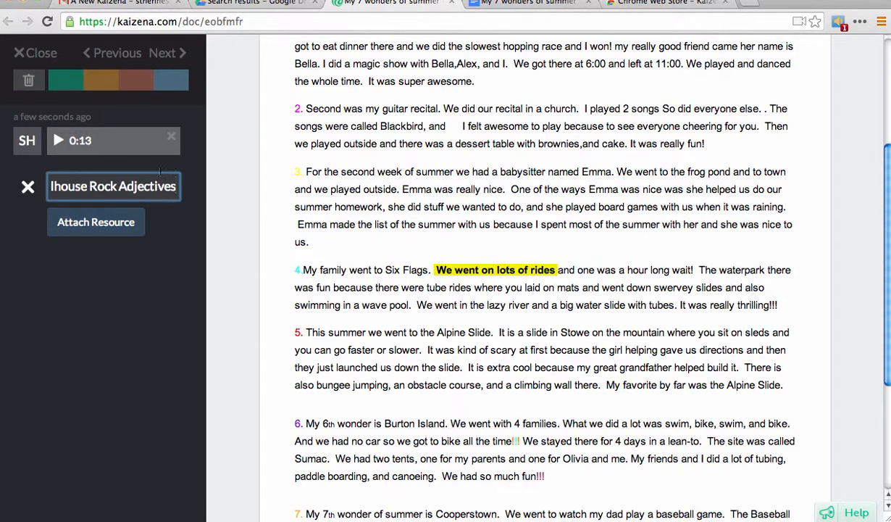
pyautogui.click(101, 221)
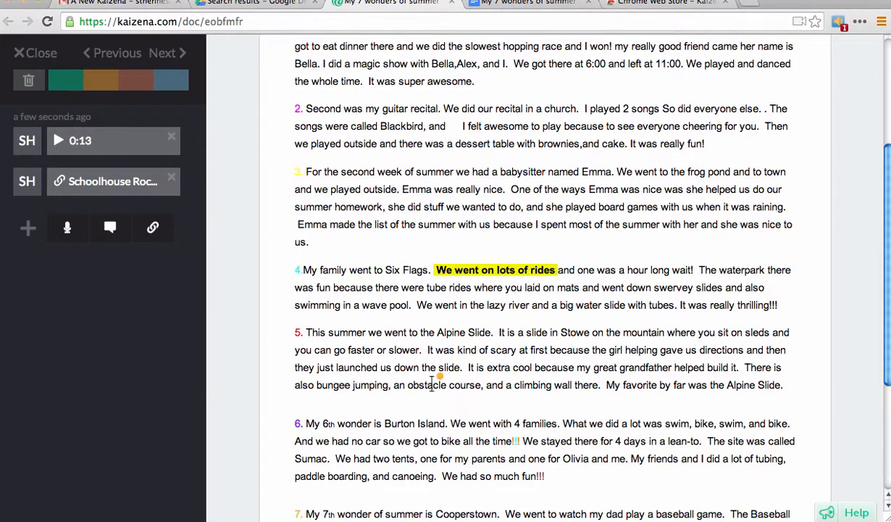
pyautogui.click(436, 351)
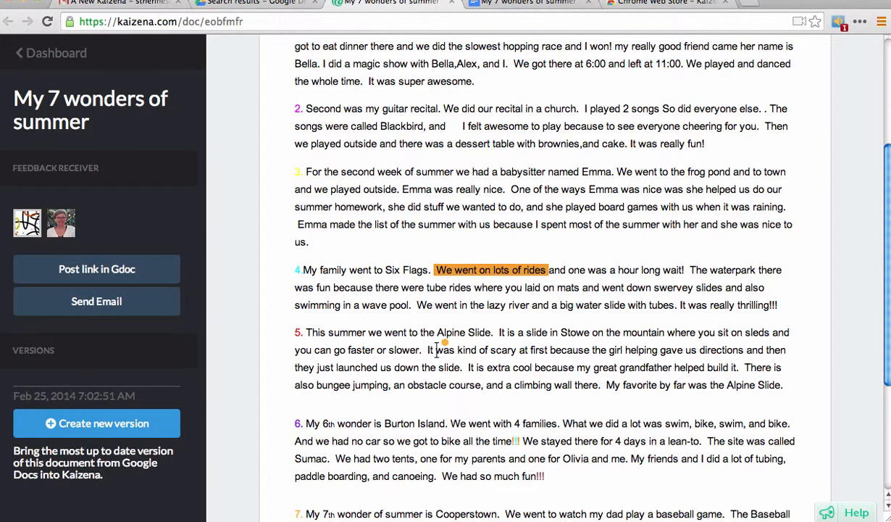
# - Post a link to the Kaizena feedback in the Google Doc for the student and dismiss the confirmation
pyautogui.scroll(3, 493, 188)
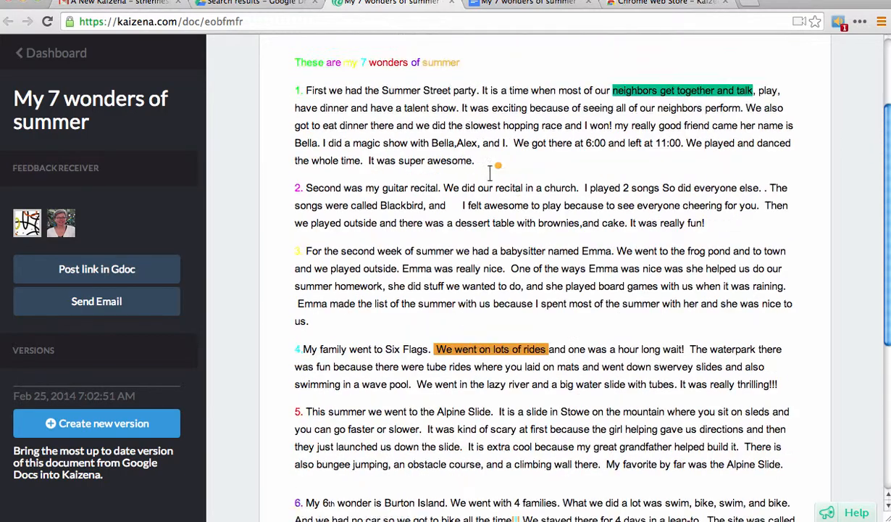
pyautogui.scroll(-1, 490, 173)
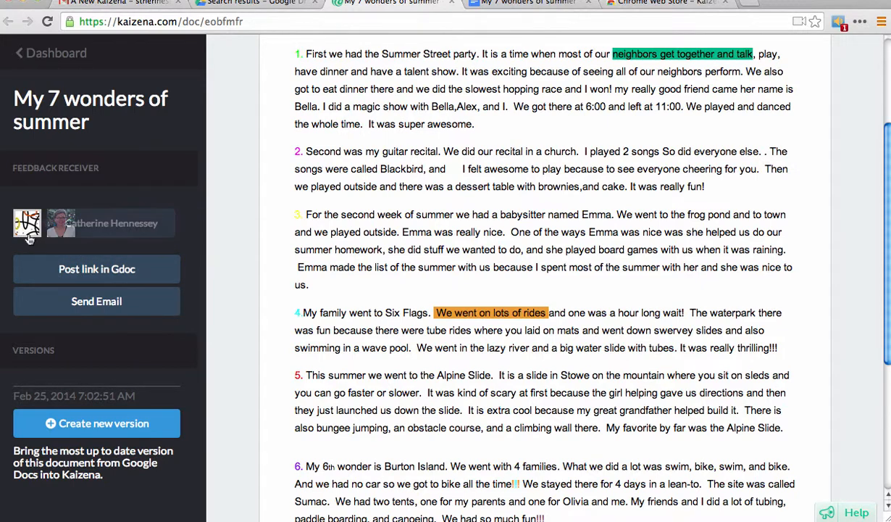
pyautogui.click(108, 270)
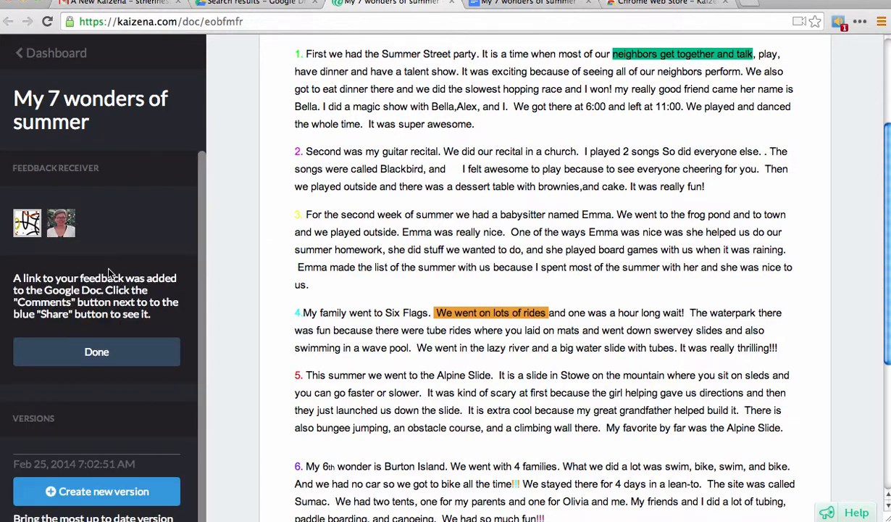
pyautogui.click(98, 352)
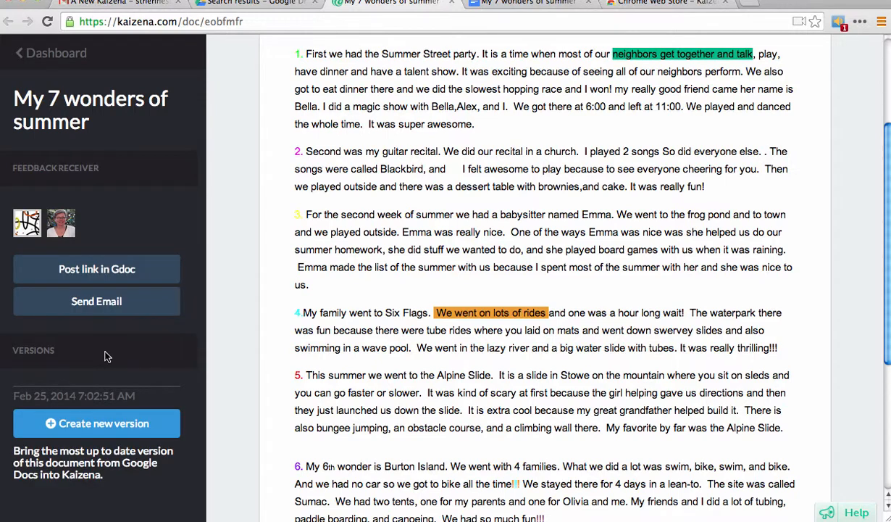
# - Switch to the original document in Google Docs, reload it and check its comments for the posted feedback link
pyautogui.click(542, 7)
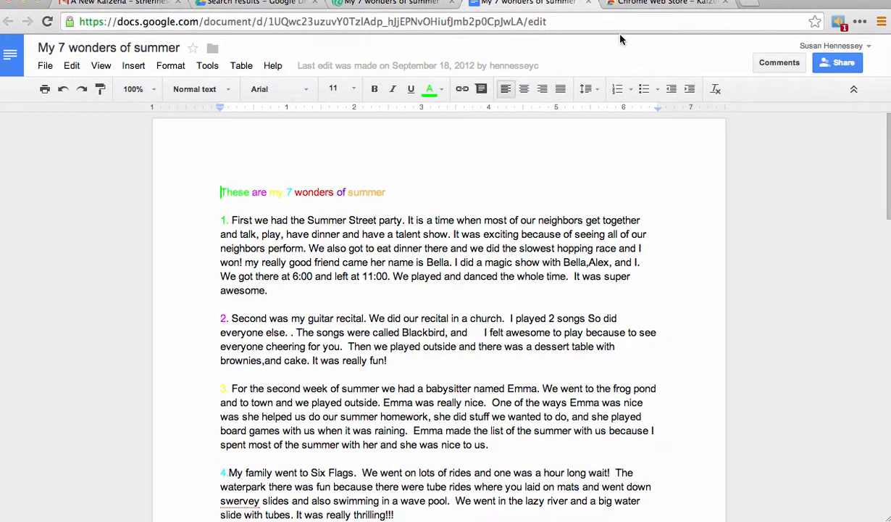
pyautogui.click(47, 23)
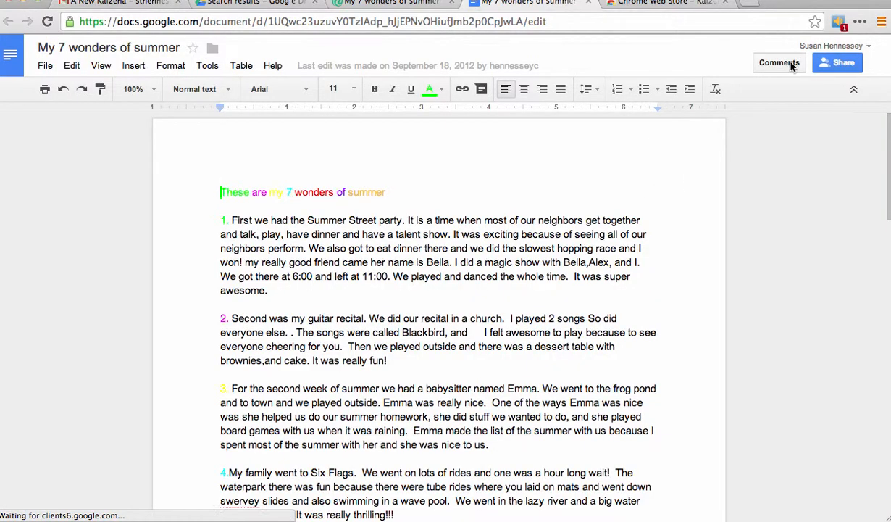
pyautogui.click(793, 65)
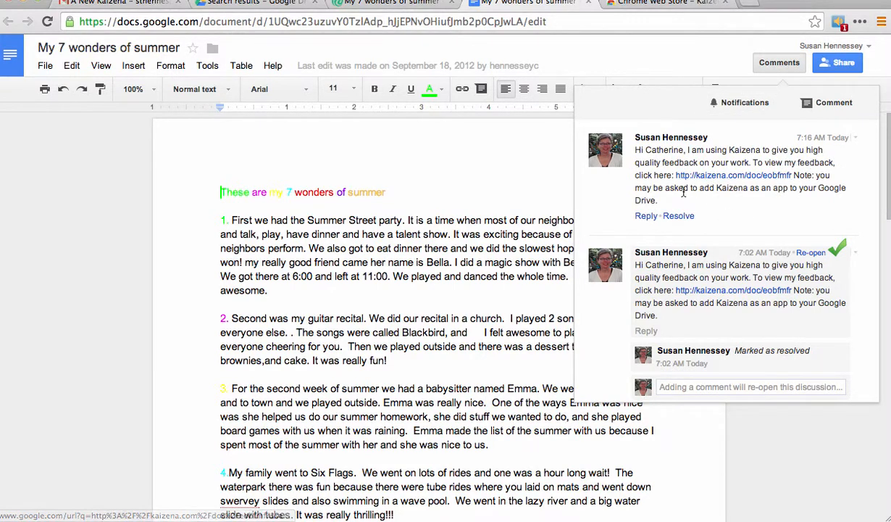
# - Follow the feedback link from the newest comment back to Kaizena and open the dashboard's document list
pyautogui.click(719, 176)
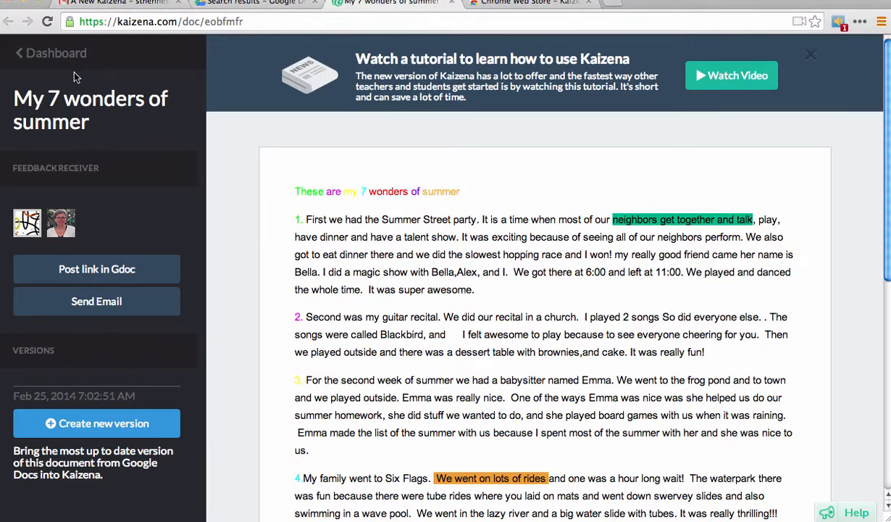
pyautogui.click(50, 60)
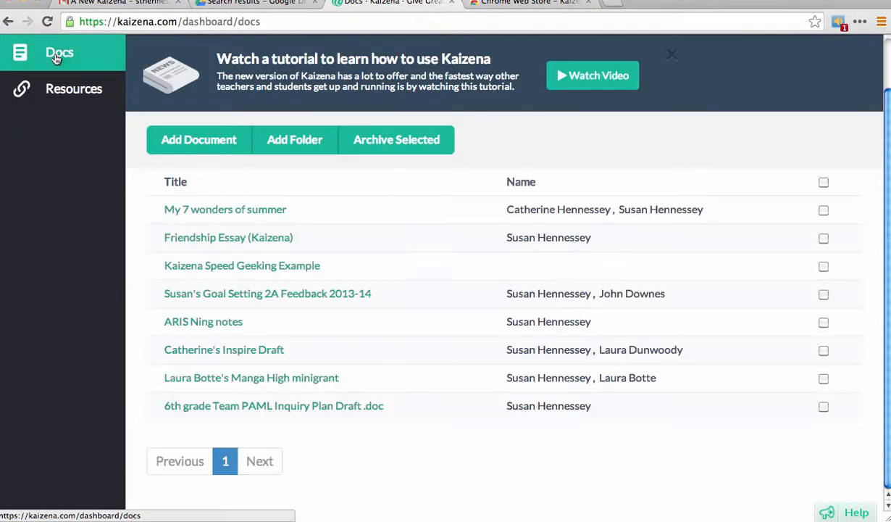